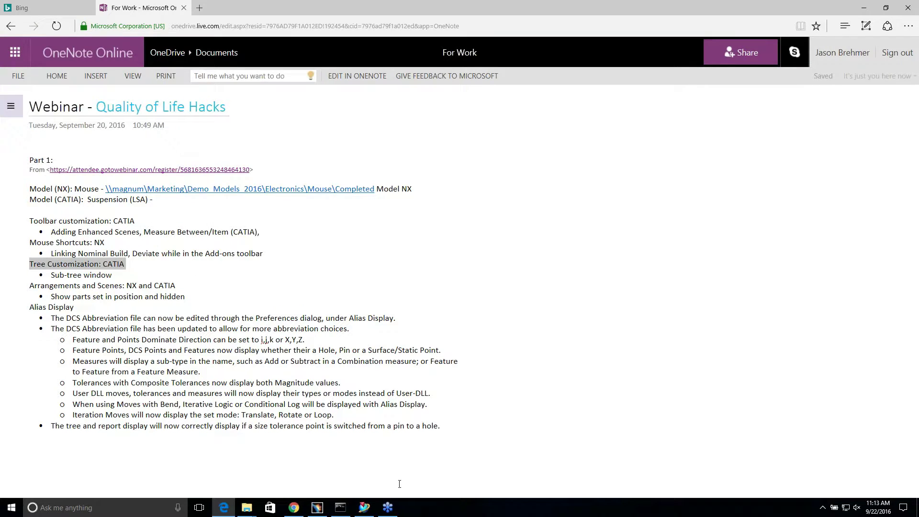
Switch from the OneNote webinar notes to the CATIA MM Susp_Demo_7320_R20 suspension assembly
left_click(317, 506)
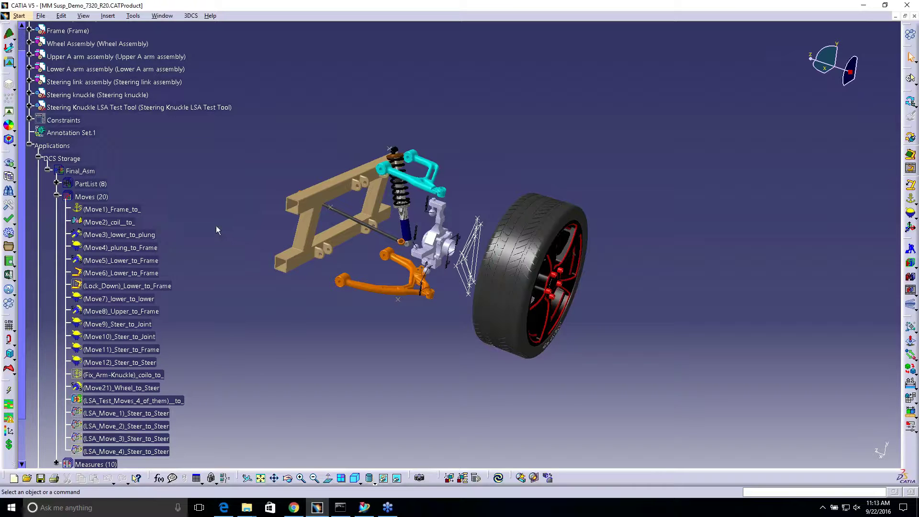
Collapse the Moves (20) list and the Final_Asm branch in the specification tree
left_click(56, 196)
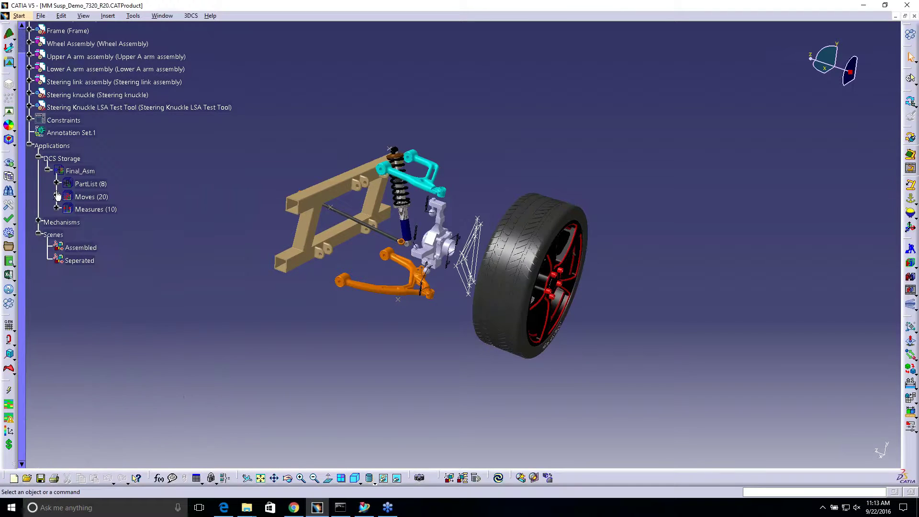
left_click(48, 170)
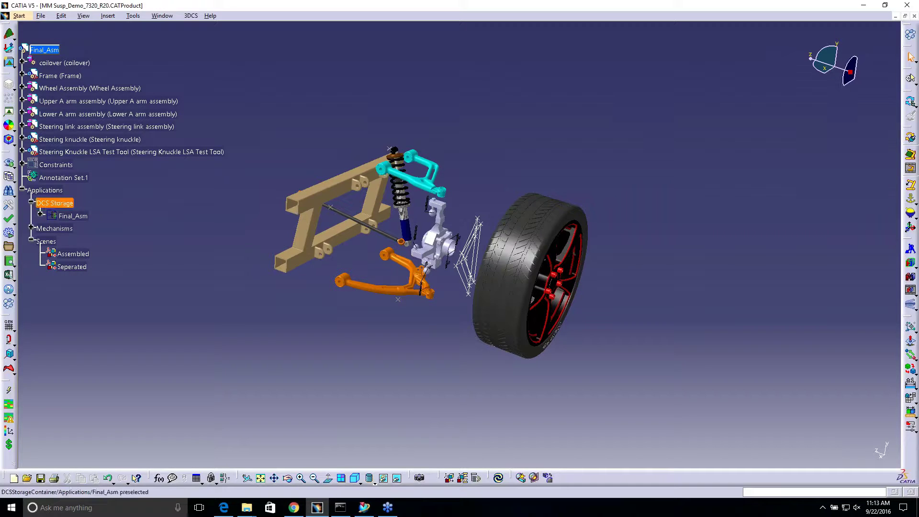
Open Final_Asm with Open Sub-Tree and enlarge that window to show coilover parts and tolerances
right_click(72, 216)
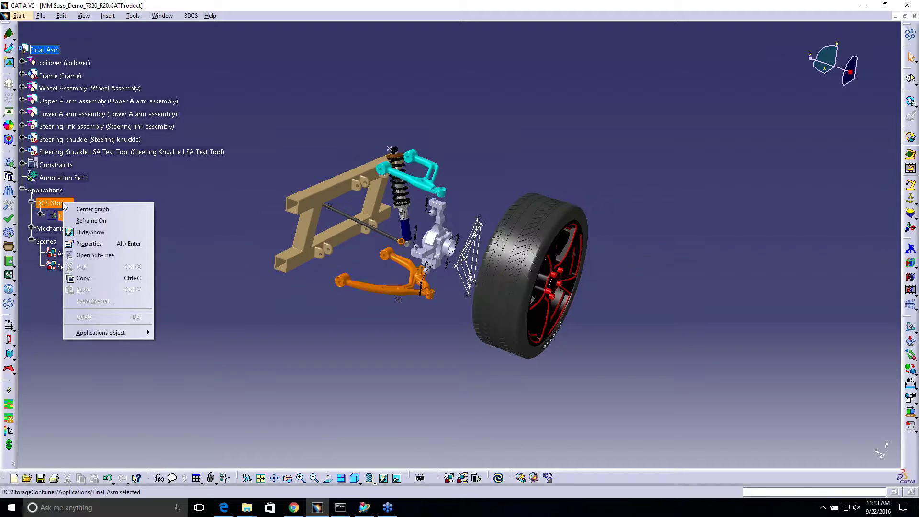
left_click(80, 258)
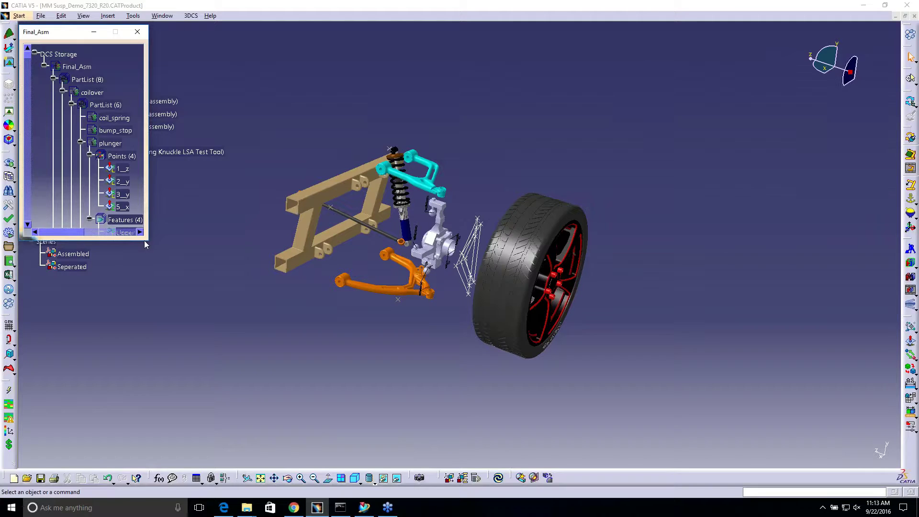
left_click_drag(145, 239, 236, 445)
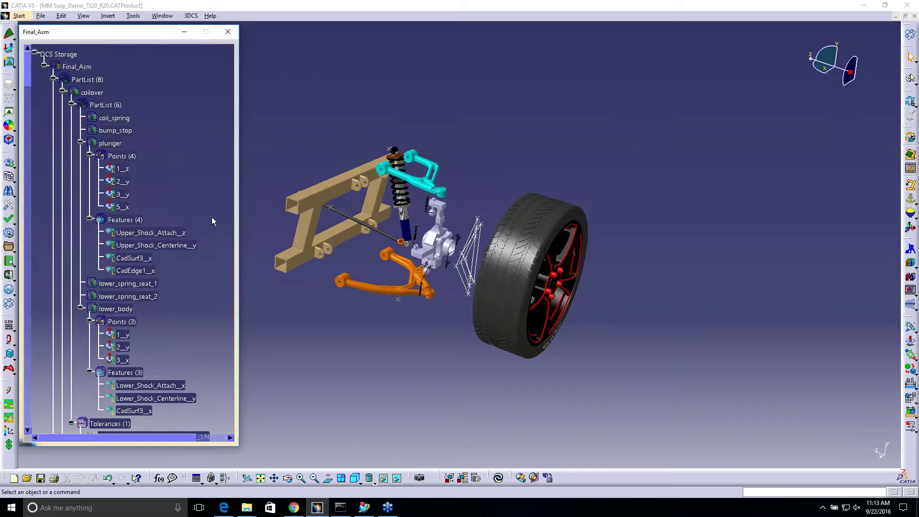
Hide the main spec tree with F3, keeping a narrower Final_Asm sub-tree window on the left
left_click_drag(141, 36, 795, 39)
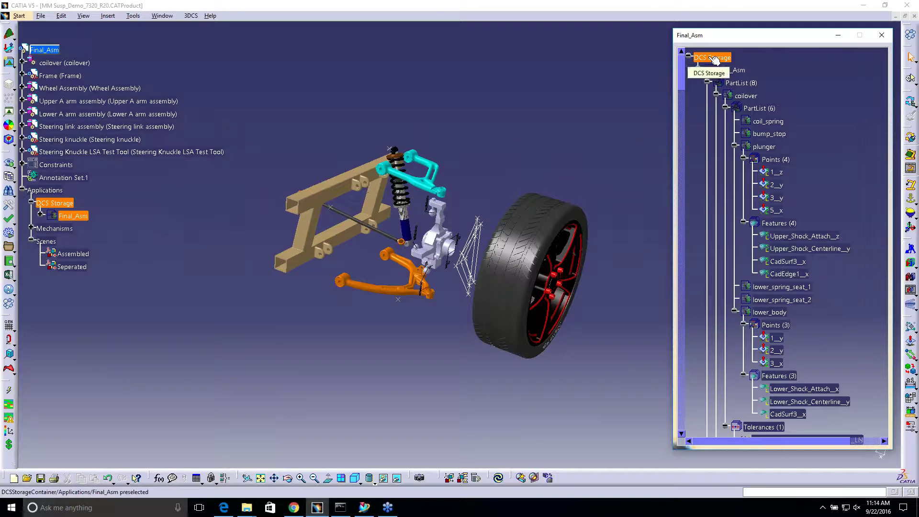
key("F3")
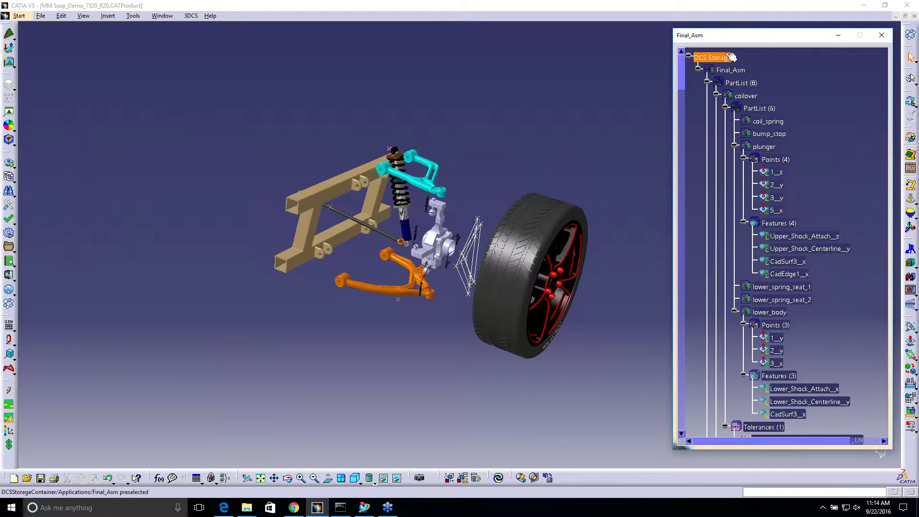
left_click_drag(736, 42, 82, 34)
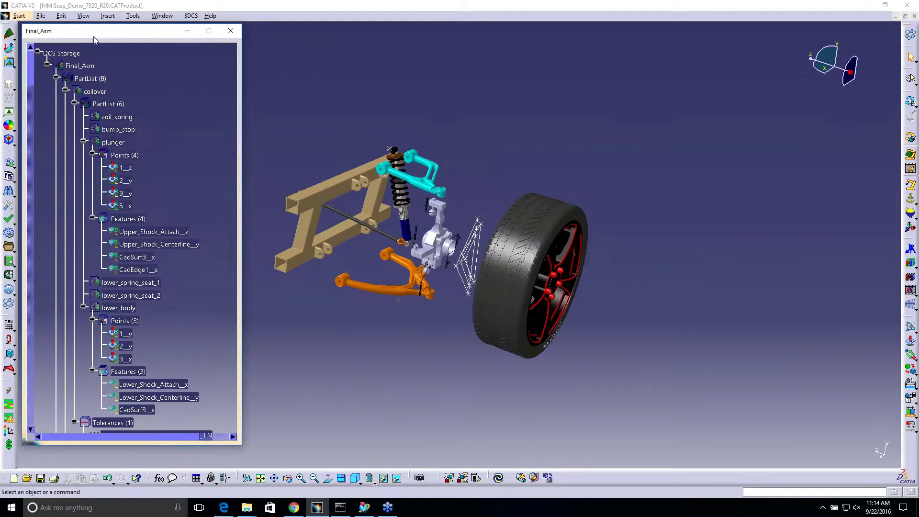
left_click_drag(243, 77, 214, 78)
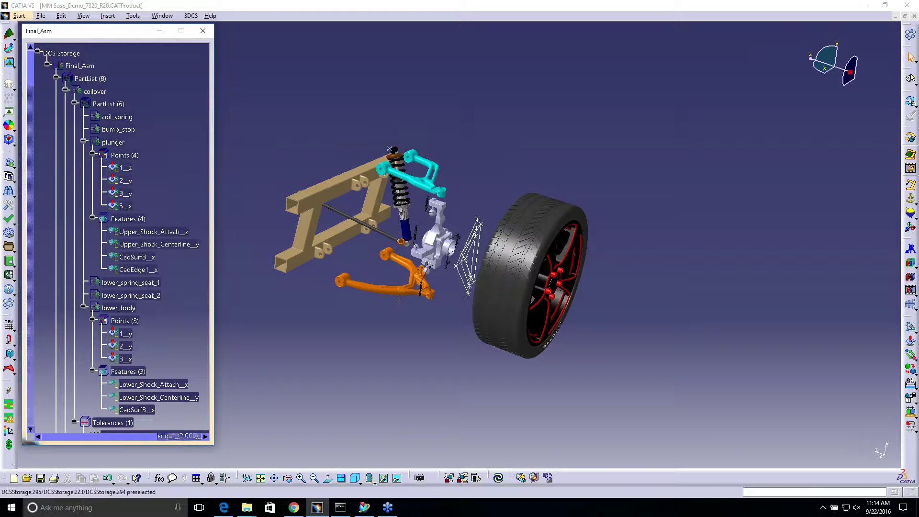
Collapse the coilover's PartList (6) and Tolerances (1) branches in the sub-tree
left_click(75, 103)
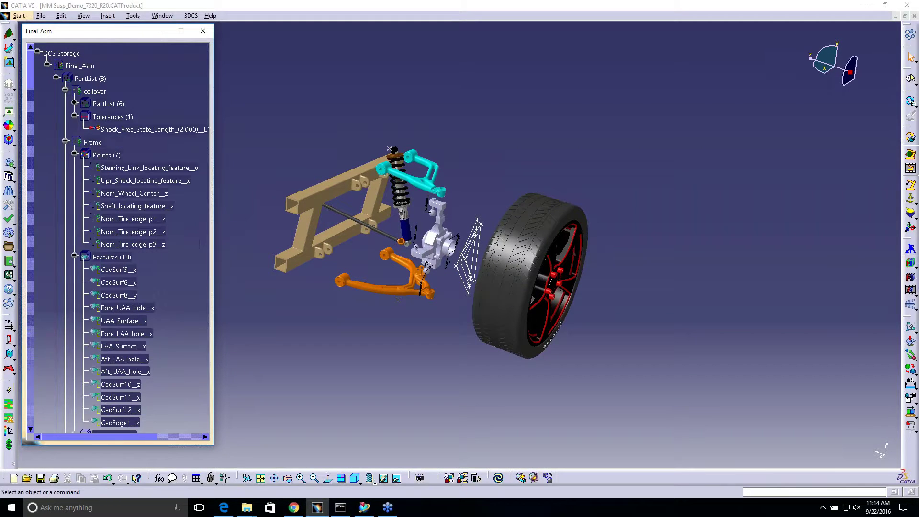
left_click(74, 117)
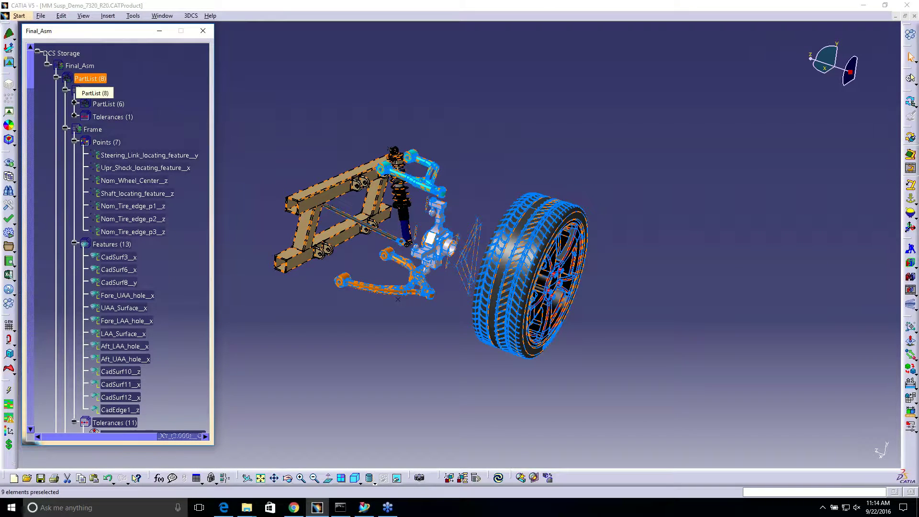
right_click(95, 78)
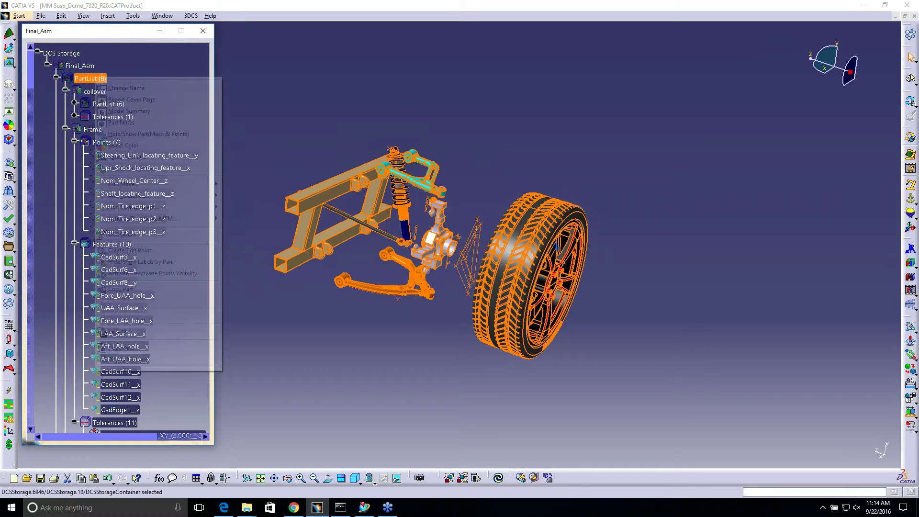
left_click(60, 58)
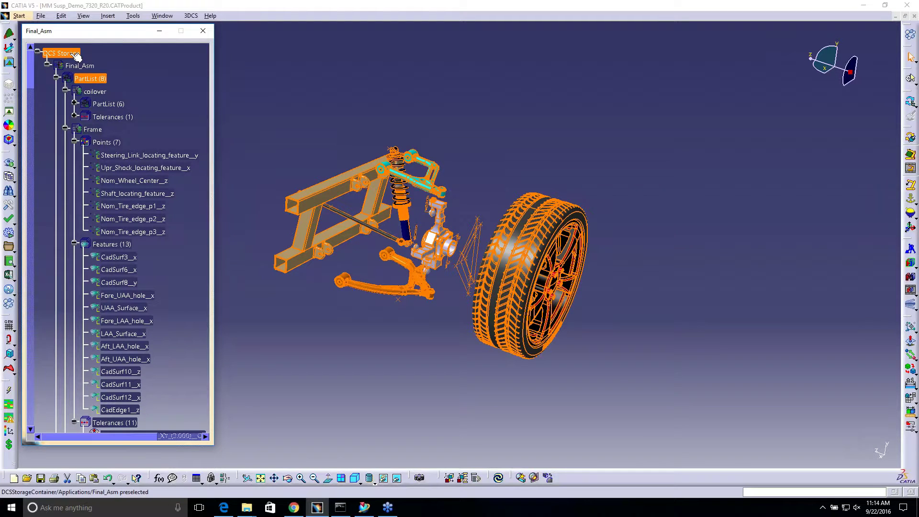
Select the Frame part so it highlights in the model and shows its points, features and tolerances
right_click(91, 79)
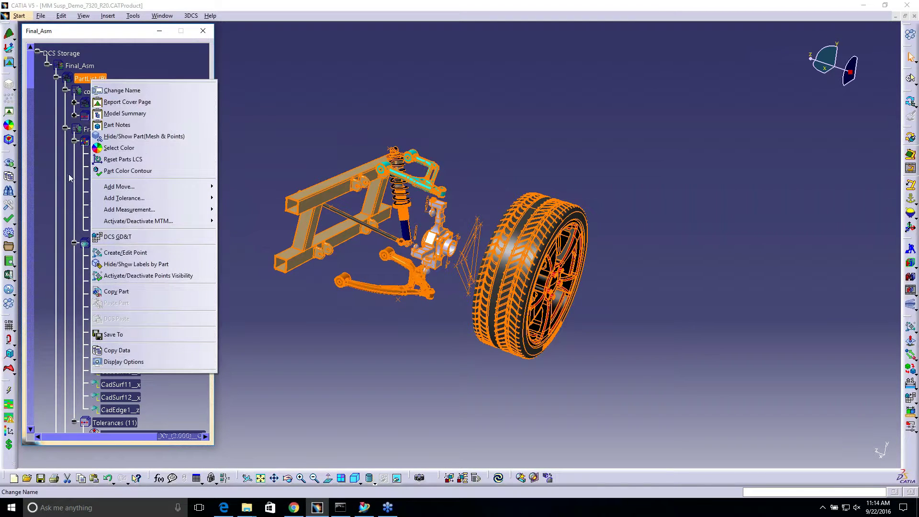
left_click(59, 129)
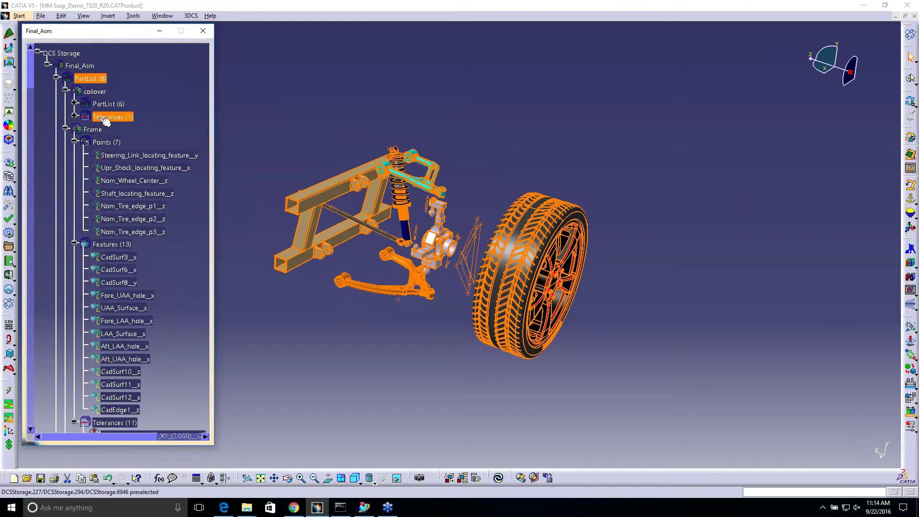
left_click(91, 130)
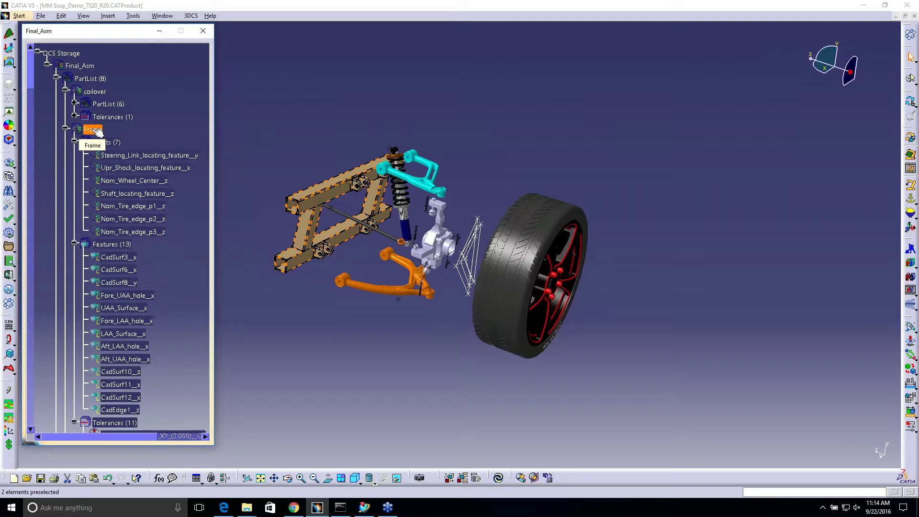
left_click(97, 130)
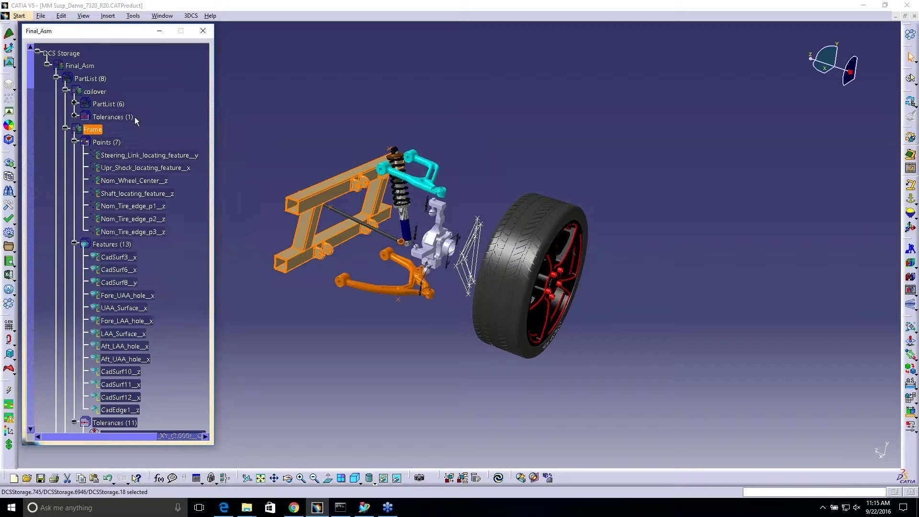
Collapse Frame, Wheel, A-arm, steering link, knuckle and test tool branches, plus Moves (20) and Measures (10)
left_click(65, 130)
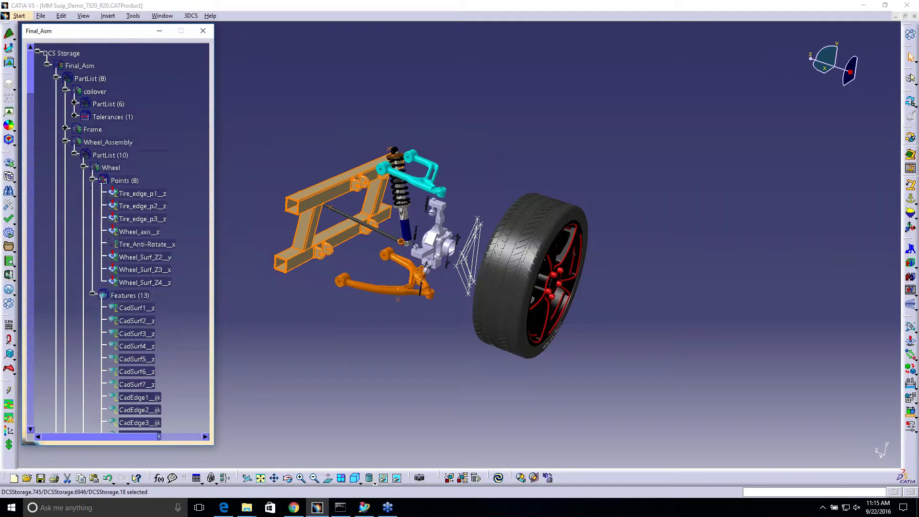
left_click(65, 141)
left_click(65, 154)
left_click(65, 167)
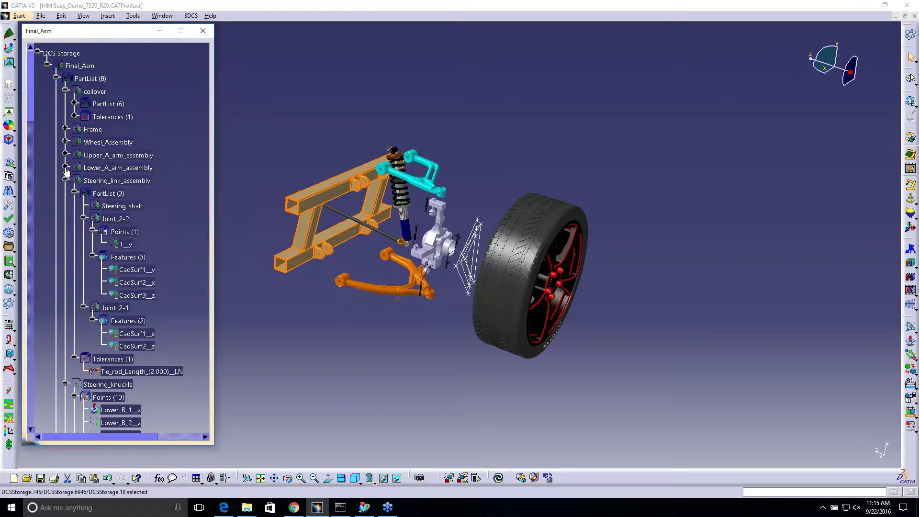
left_click(65, 181)
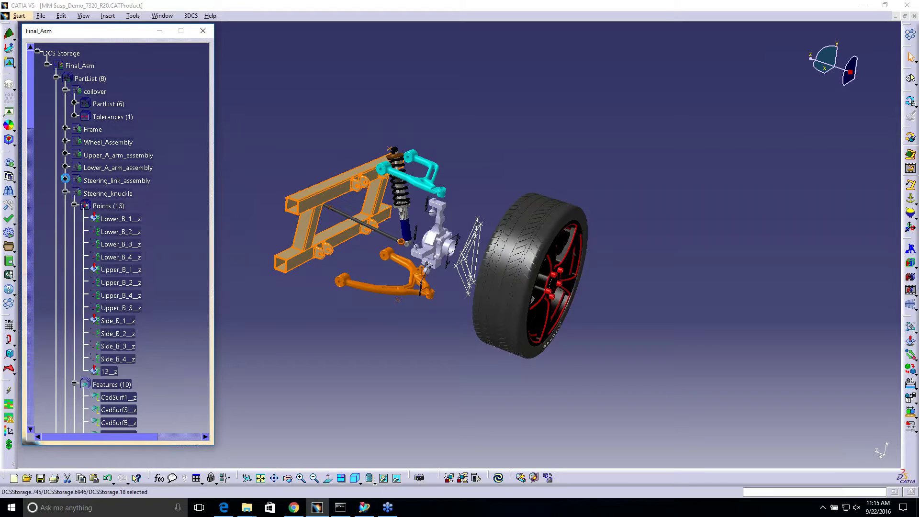
left_click(65, 193)
left_click(65, 206)
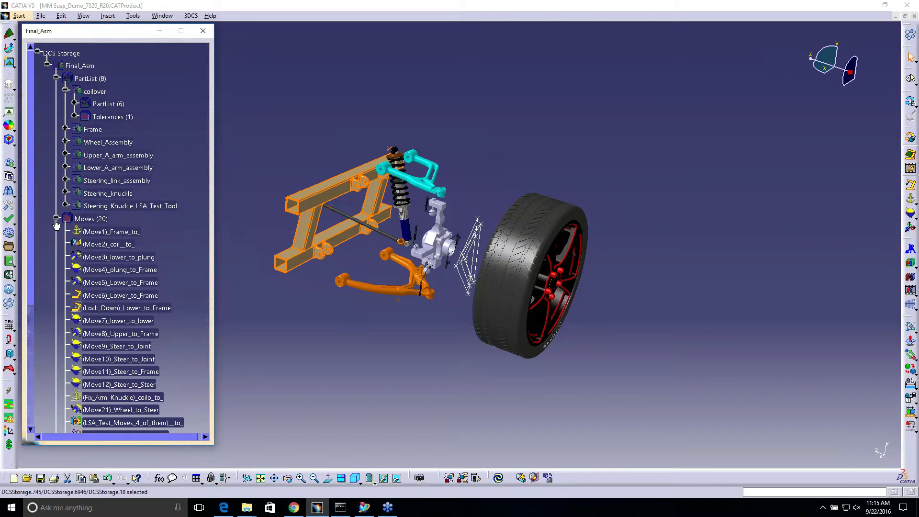
left_click(56, 218)
left_click(56, 231)
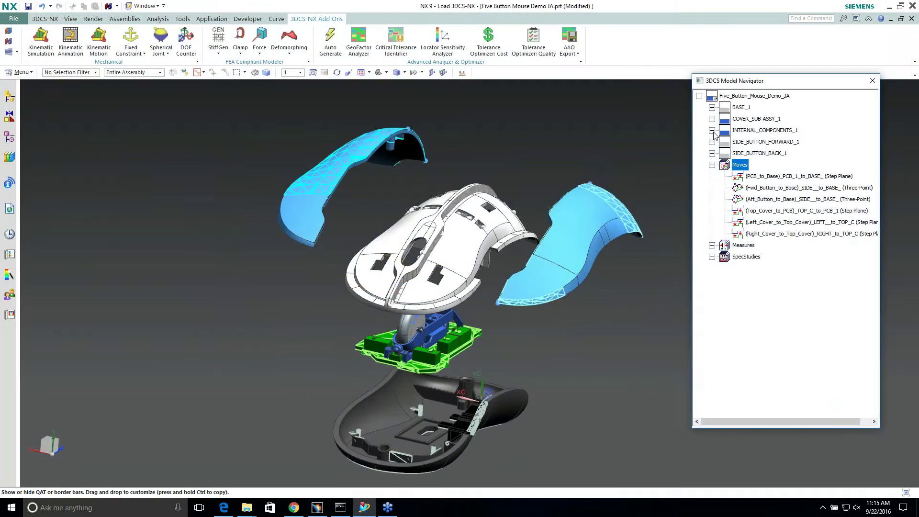
Use Branch Tree to root the 3DCS Model Navigator at INTERNAL_COMPONENTS_1, showing only GLASS_1, WHEEL_1, PCB_1
left_click(712, 130)
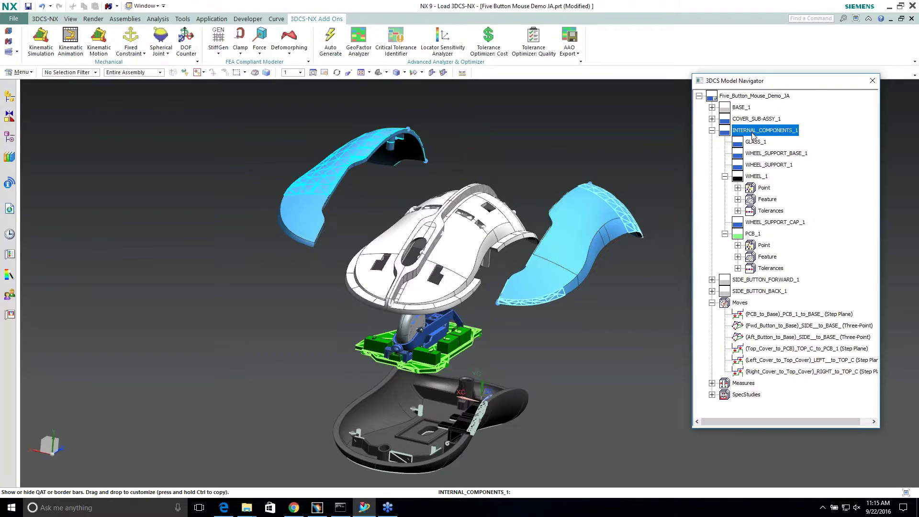
right_click(753, 135)
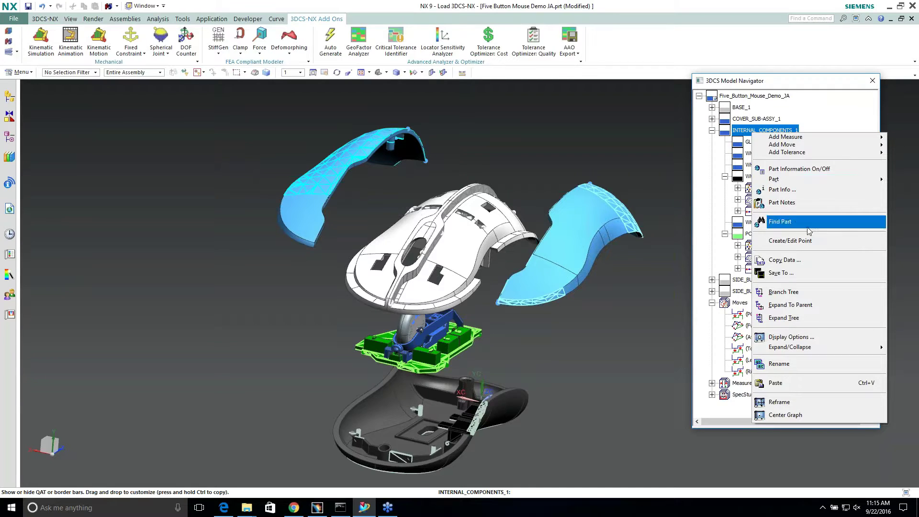
left_click(824, 305)
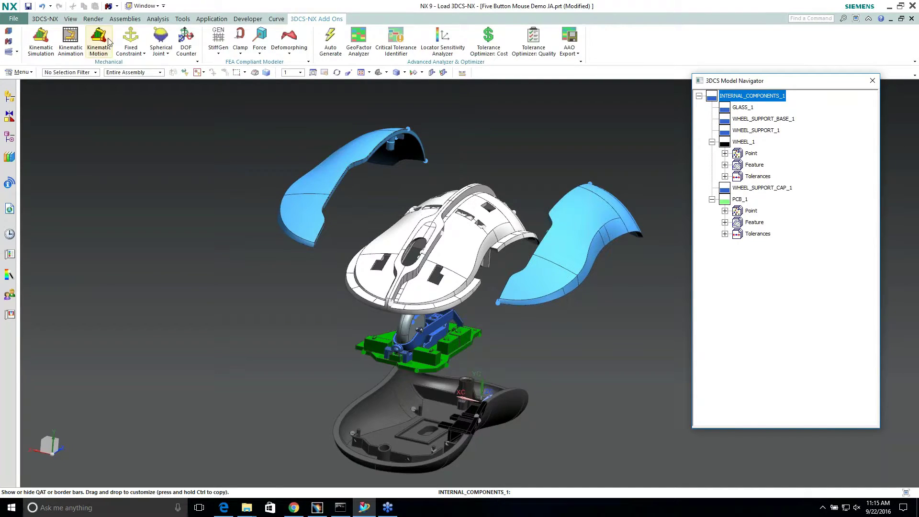
Switch to the 3DCS-NX ribbon tab's core tools
left_click(44, 18)
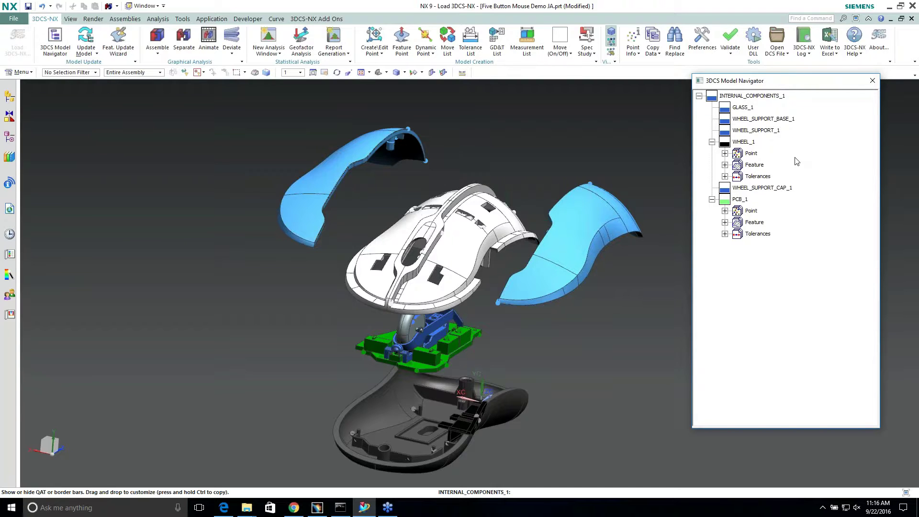
Use Expand To Parent to restore the full Five_Button_Mouse_Demo_JA tree, then collapse INTERNAL_COMPONENTS_1
right_click(738, 96)
left_click(783, 279)
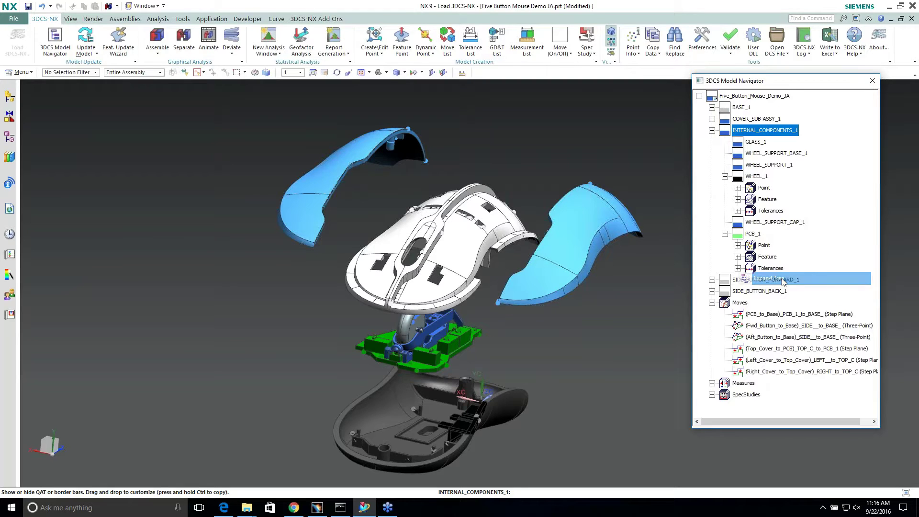
left_click(712, 132)
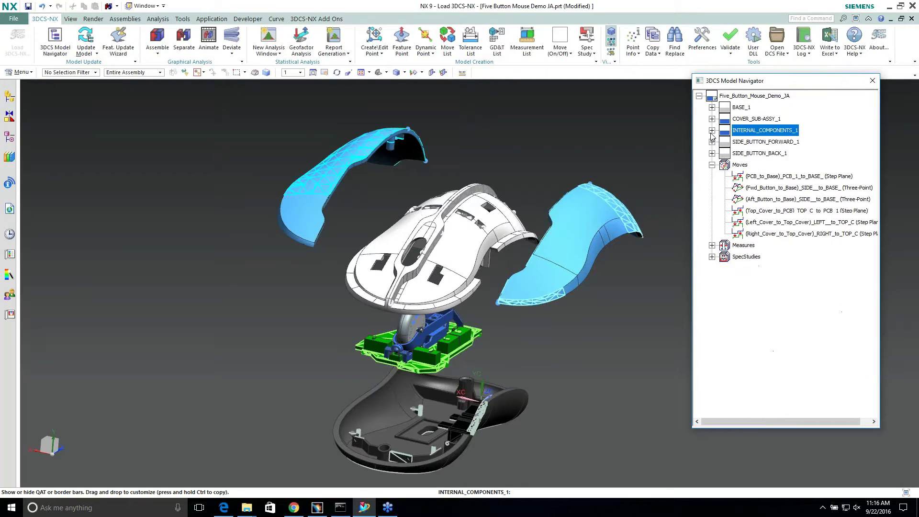